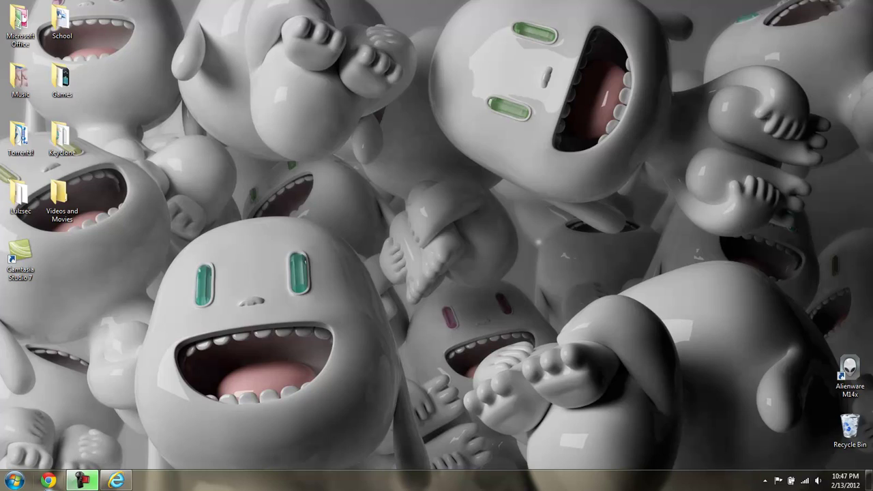
# In Chrome, search 'Super Antispyware' and open the official superantispyware.com result.
pyautogui.click(47, 480)
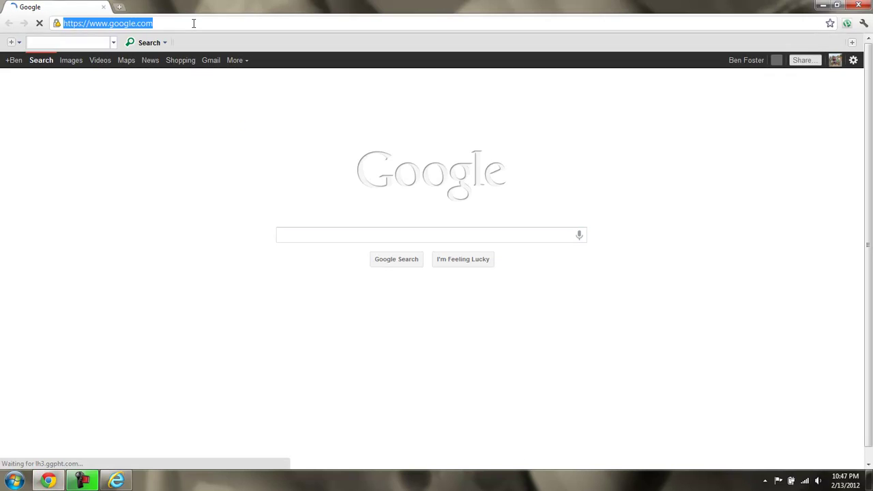
pyautogui.write('Su')
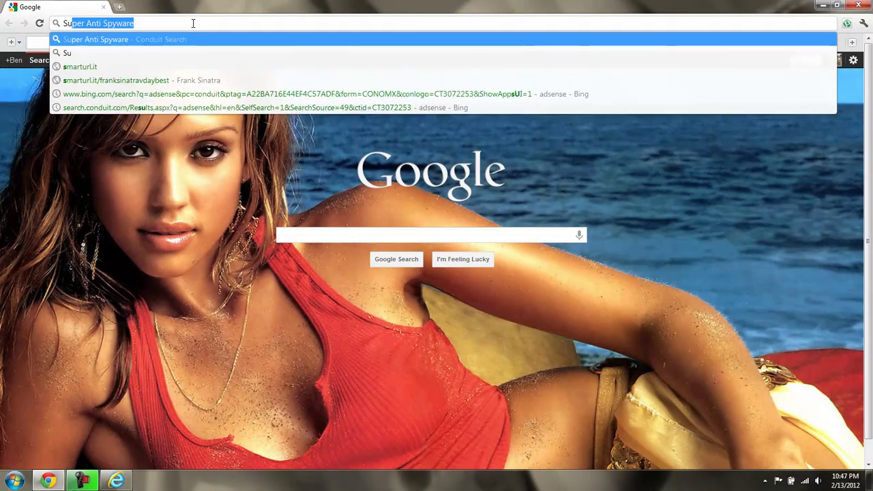
pyautogui.write('per Antispyware')
pyautogui.press('Return')
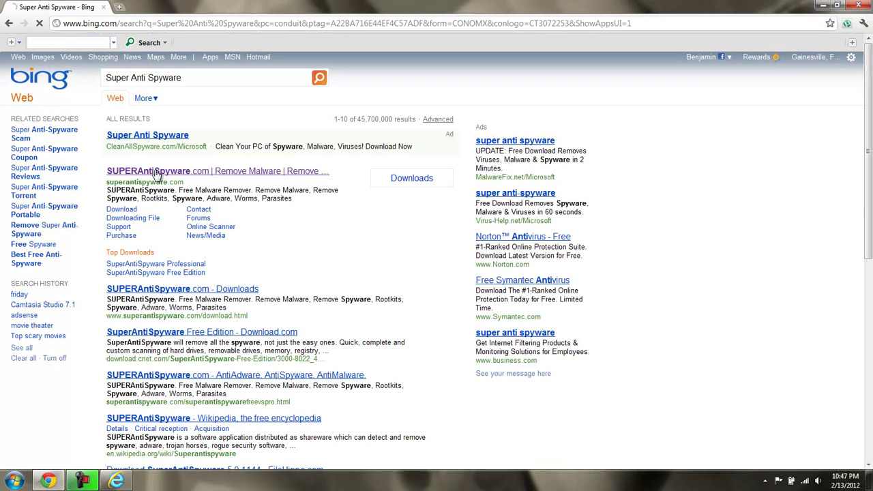
pyautogui.click(113, 182)
# Start downloading SUPERAntiSpyware.exe Free Edition and dismiss the advertising popup.
pyautogui.click(181, 176)
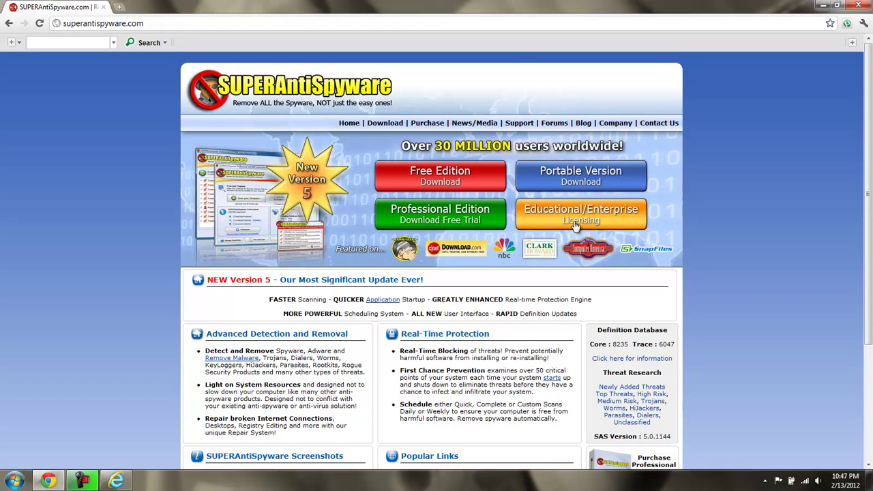
pyautogui.click(473, 170)
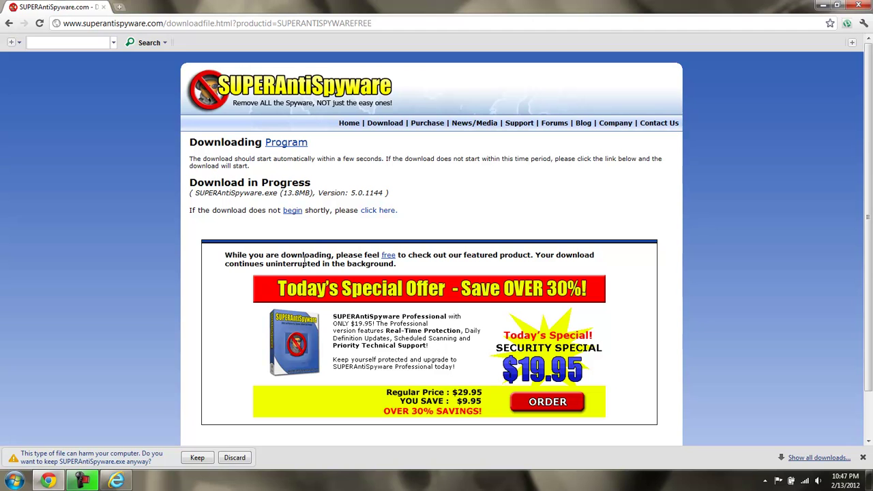
pyautogui.scroll(-2, 134, 208)
pyautogui.scroll(2, 137, 199)
pyautogui.click(441, 163)
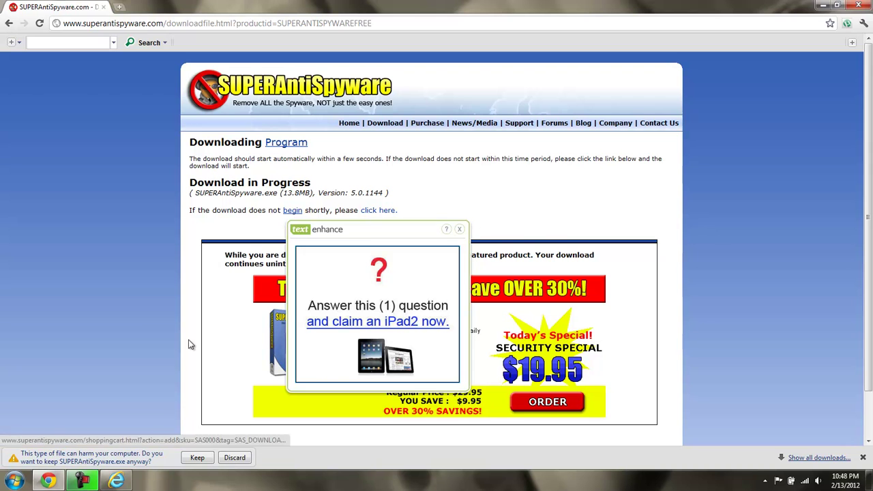
# Keep and run the downloaded installer, agreeing to uninstall the existing version.
pyautogui.click(197, 458)
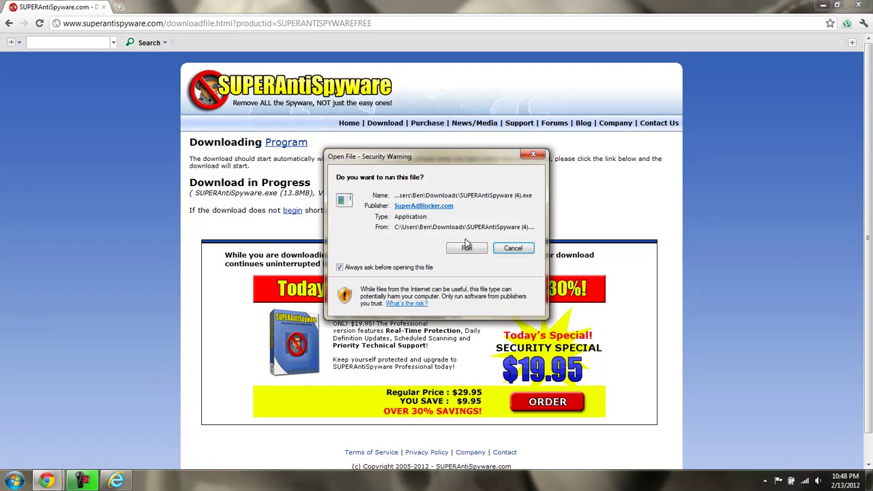
pyautogui.click(466, 249)
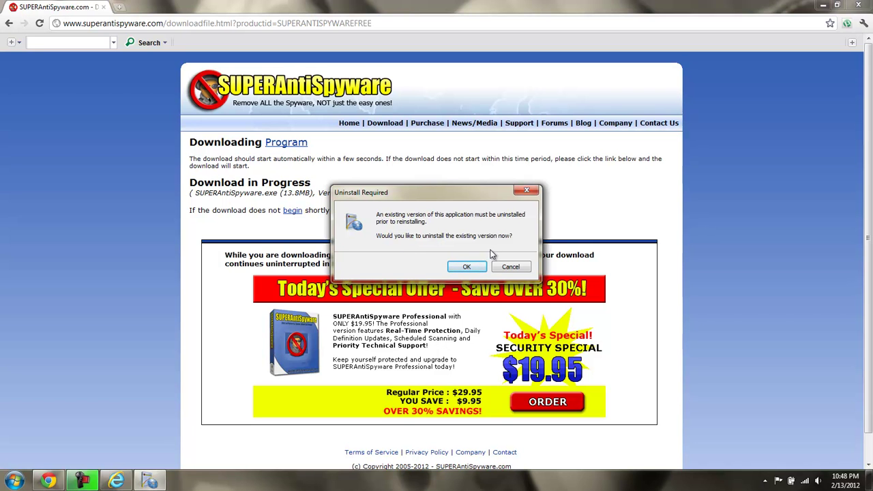
pyautogui.click(464, 269)
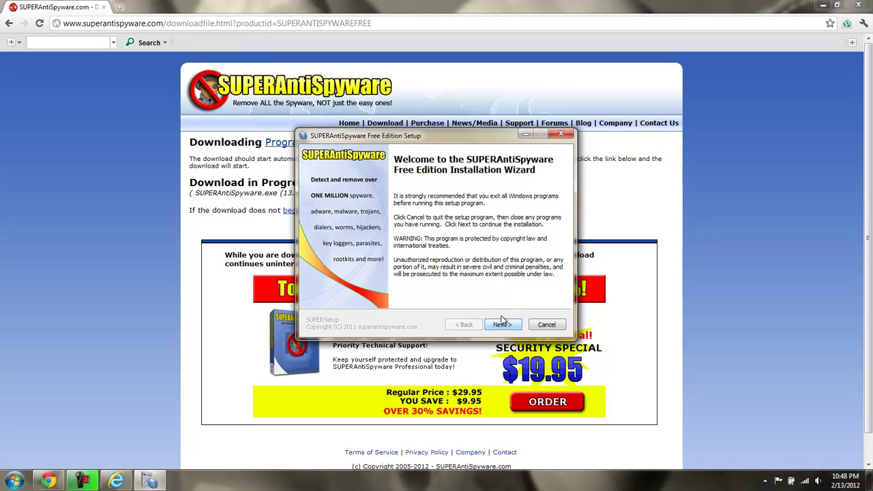
# Accept the license, install to the default folder with diagnostic submission unticked, and finish.
pyautogui.click(503, 325)
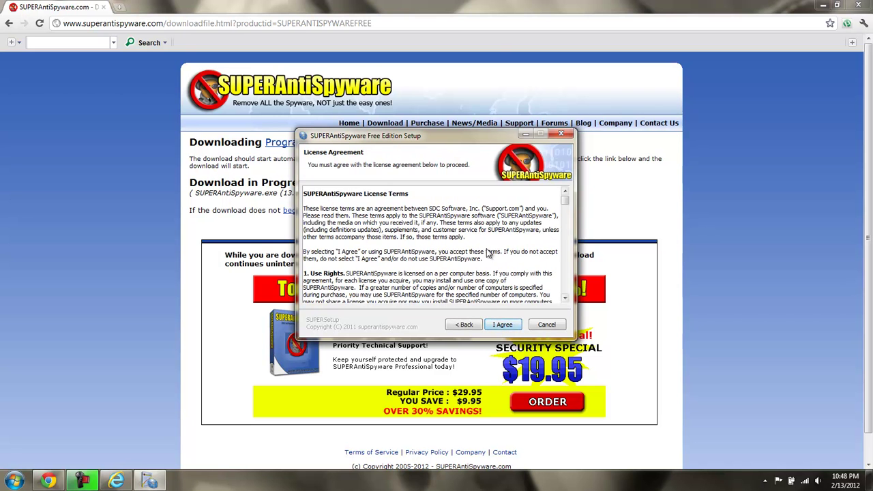
pyautogui.click(503, 325)
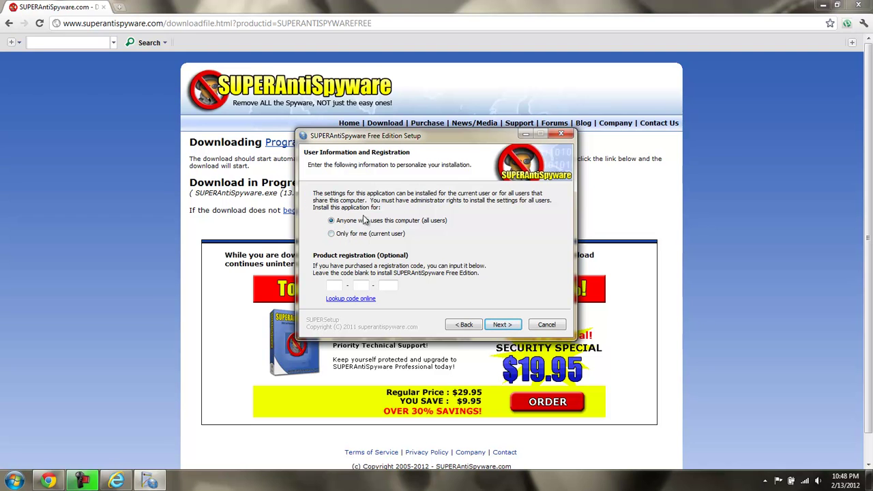
pyautogui.click(503, 325)
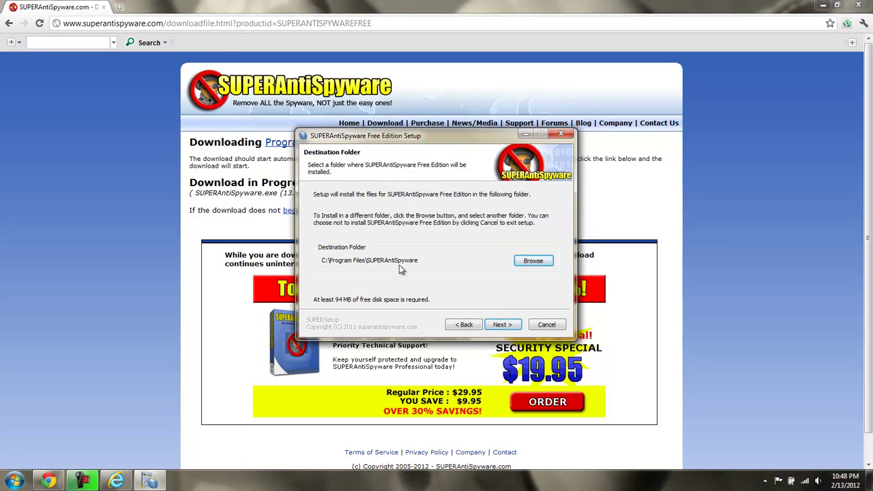
pyautogui.click(501, 325)
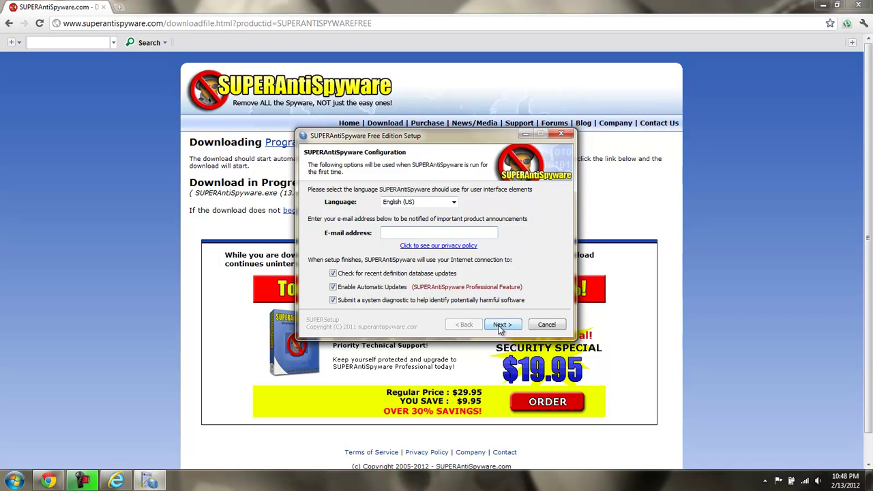
pyautogui.click(333, 300)
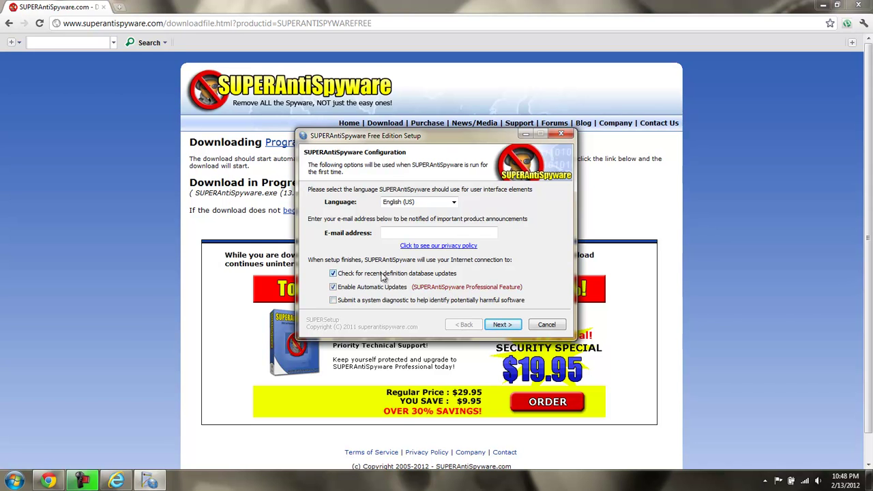
pyautogui.click(501, 325)
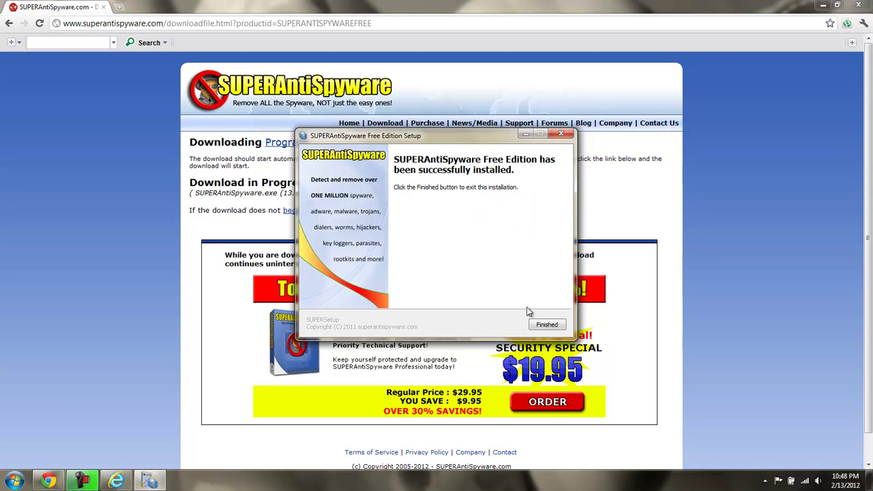
pyautogui.click(546, 326)
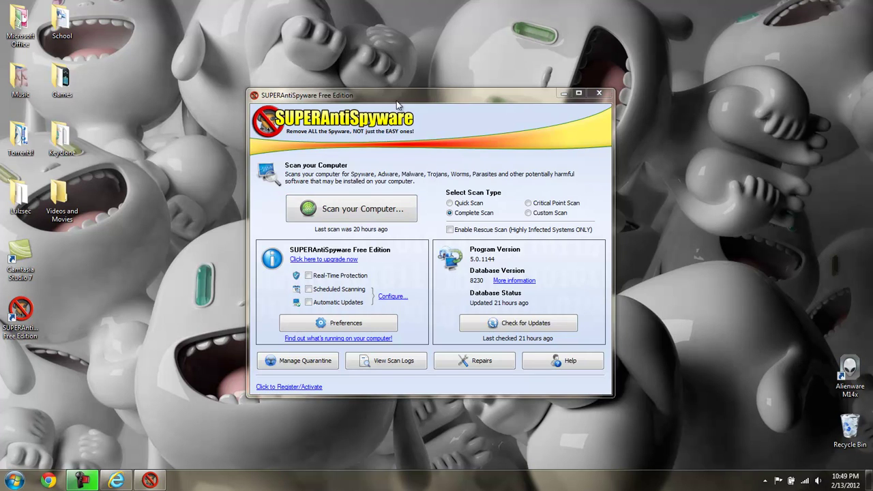
pyautogui.moveTo(400, 101)
pyautogui.mouseDown()
pyautogui.moveTo(477, 105)
pyautogui.moveTo(409, 75)
pyautogui.mouseUp()
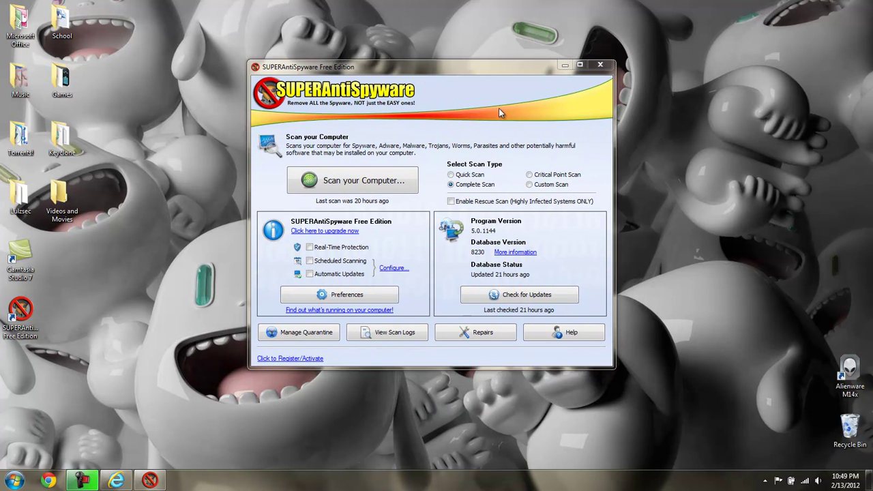
pyautogui.click(352, 184)
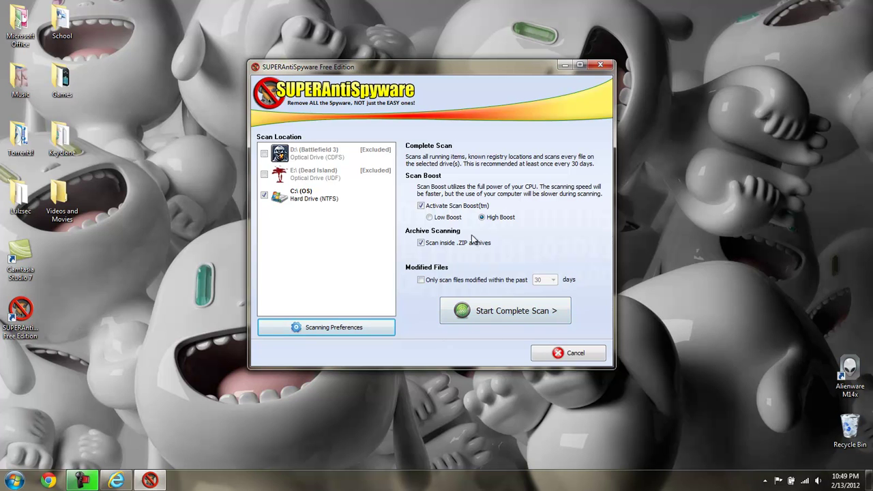
pyautogui.click(549, 353)
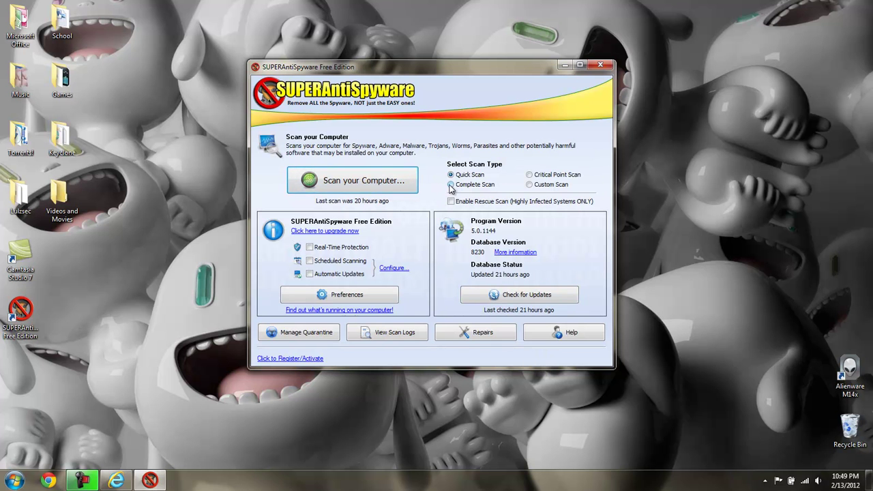
pyautogui.click(451, 185)
pyautogui.click(530, 175)
pyautogui.click(530, 185)
pyautogui.click(452, 185)
pyautogui.click(450, 175)
pyautogui.click(451, 186)
pyautogui.click(451, 202)
pyautogui.click(309, 261)
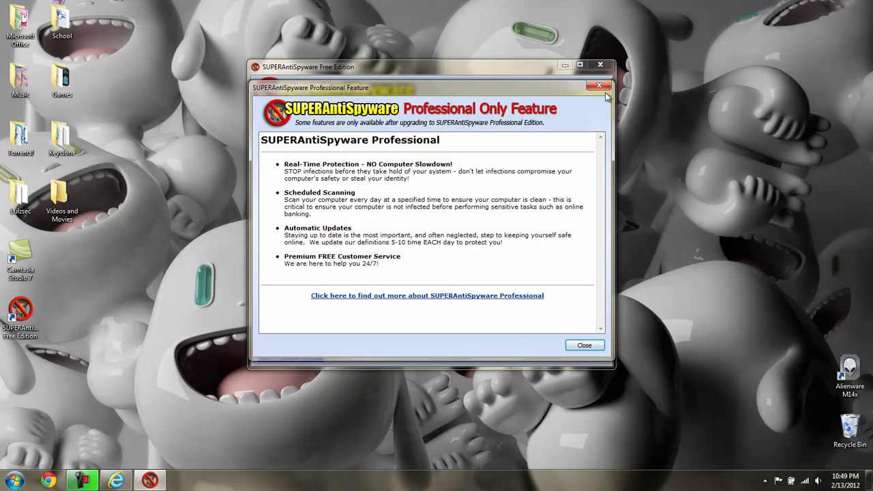
pyautogui.press('Escape')
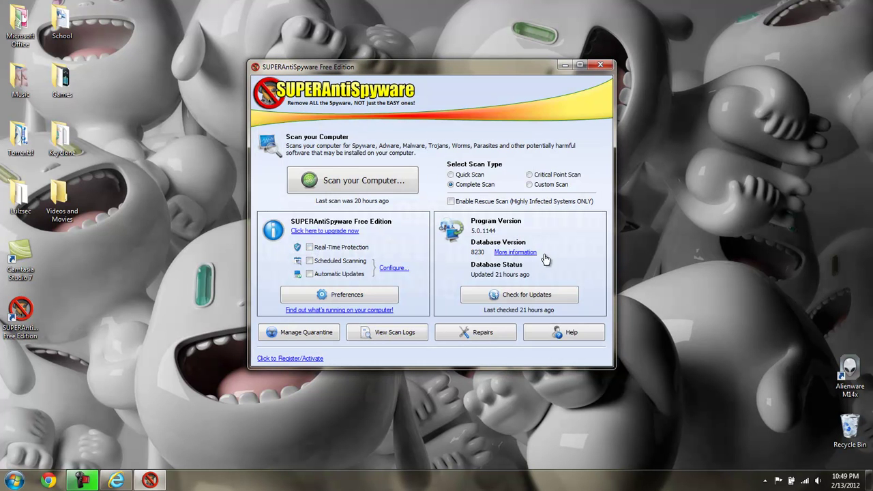
# Start a Complete Scan and expand the Adware.Tracking Cookie detections to view their paths.
pyautogui.click(362, 182)
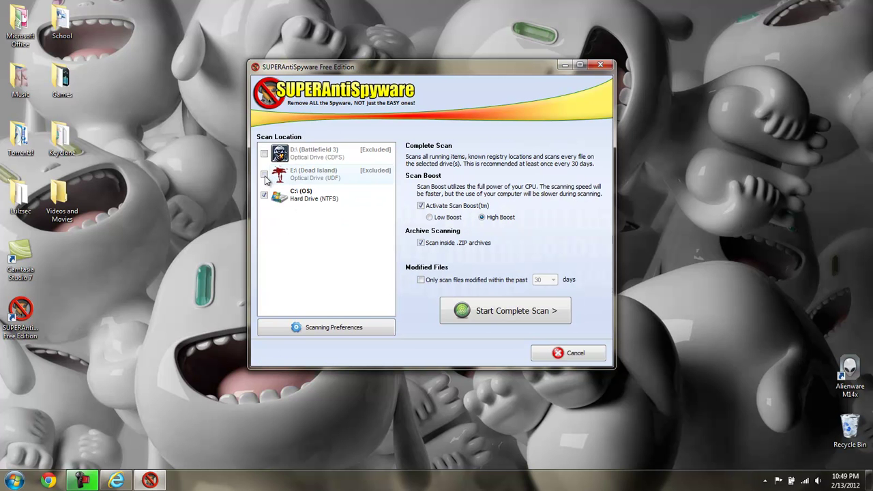
pyautogui.click(507, 313)
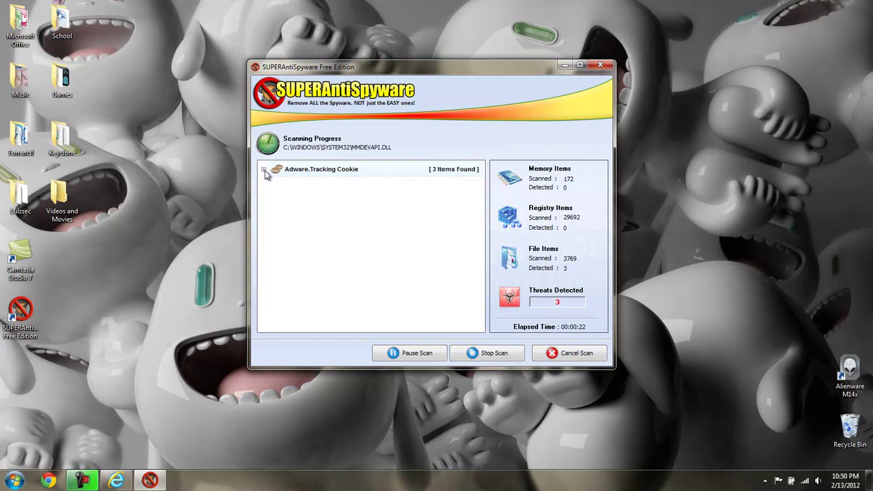
pyautogui.click(264, 170)
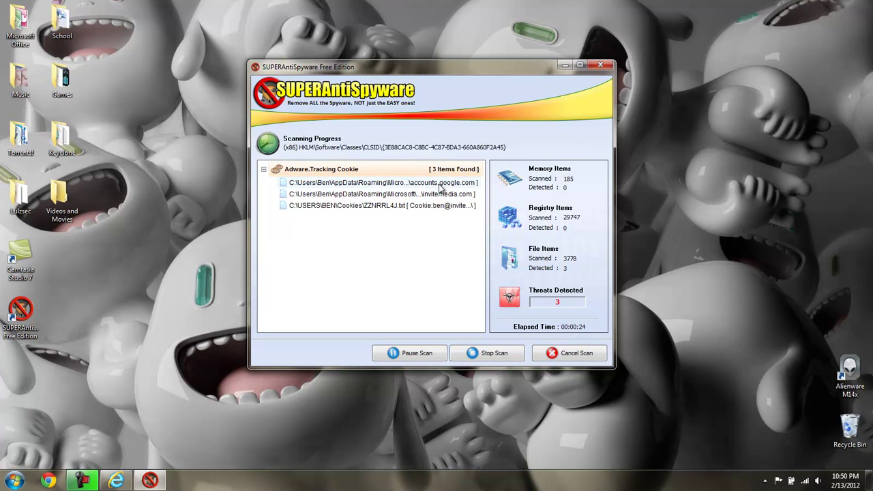
pyautogui.click(432, 206)
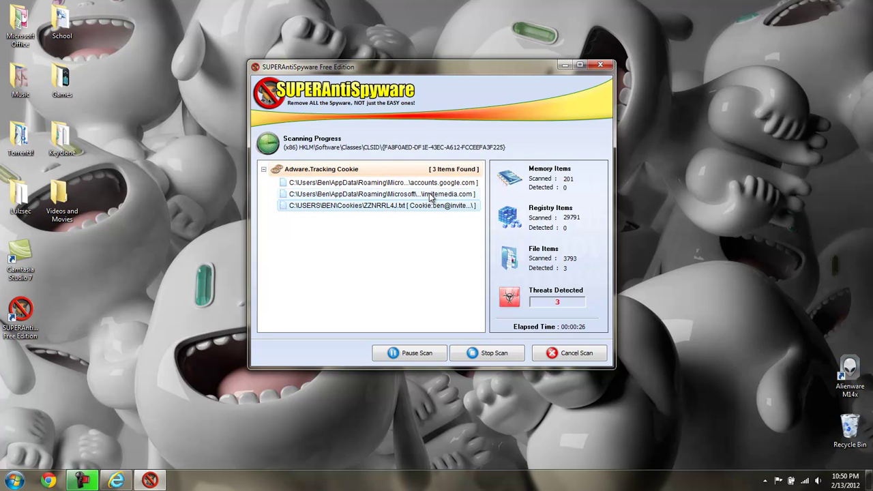